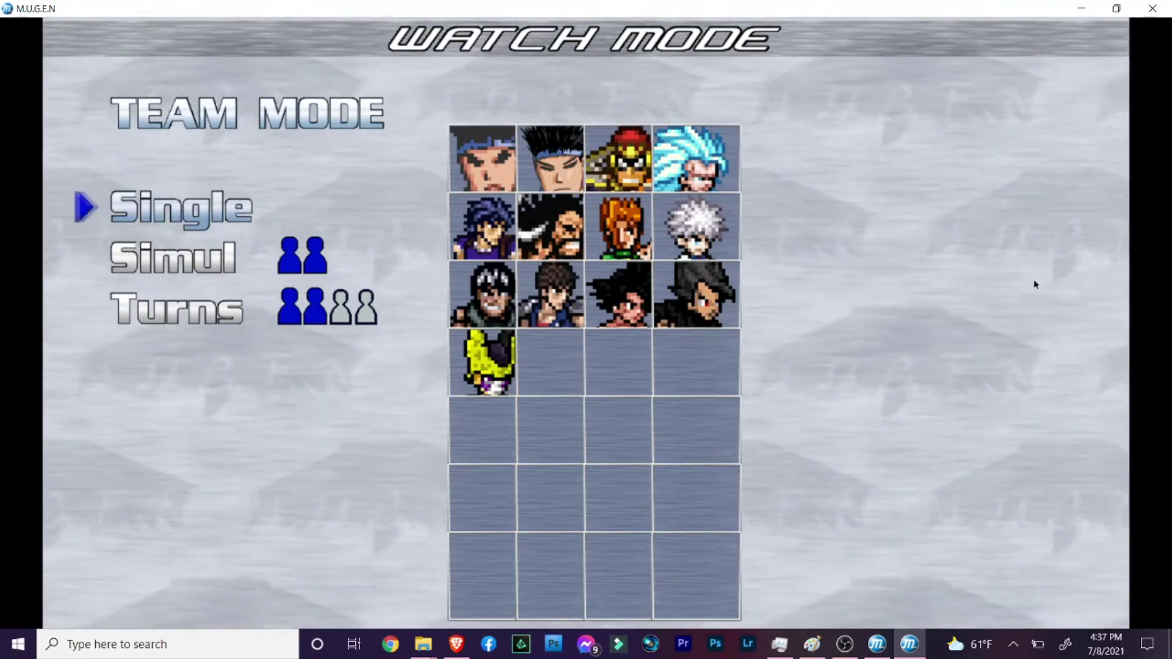
# Step: Highlight Golden Cell in the Watch mode character grid using the Single team mode, and close the game
pyautogui.press('Return')
pyautogui.press('Down')
pyautogui.press('Down')
pyautogui.press('Down')
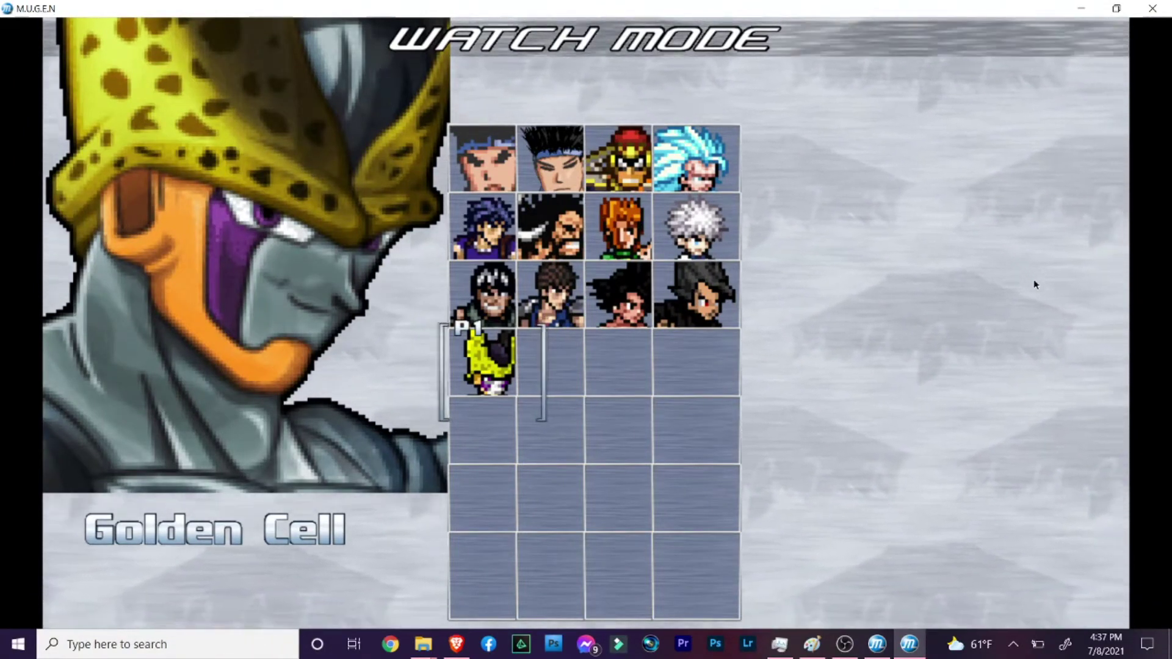
pyautogui.click(1153, 7)
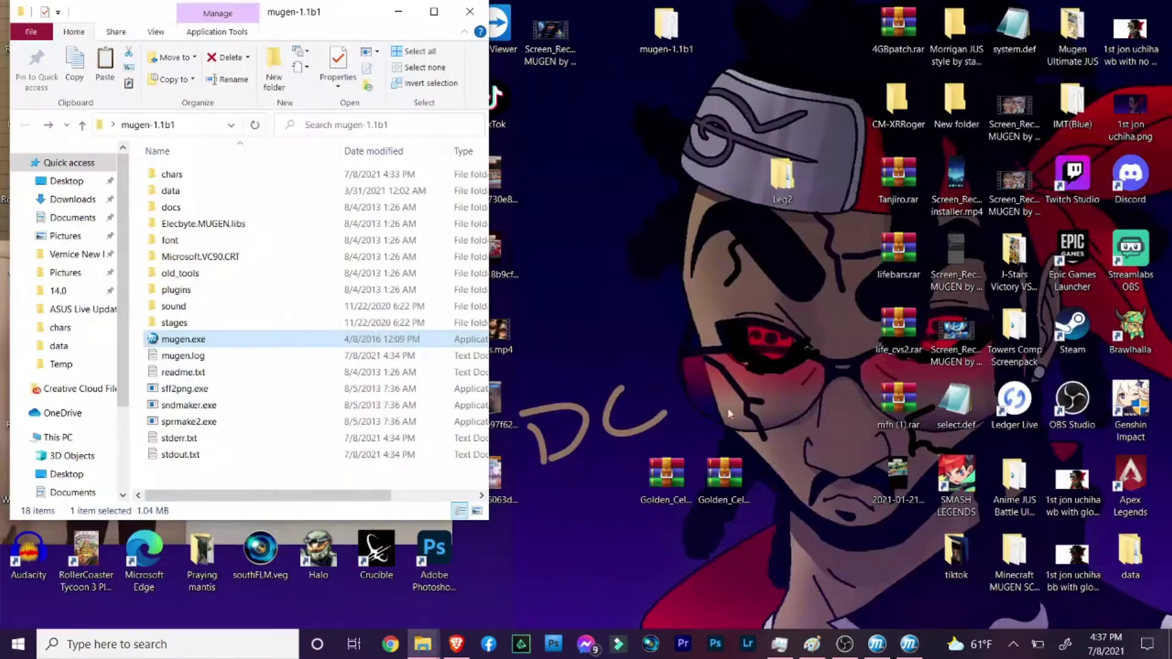
# Step: Move the two Golden Cell archives higher on the desktop, and locate the existing Golden Cell folder inside chars
pyautogui.moveTo(666, 477); pyautogui.dragTo(726, 345)
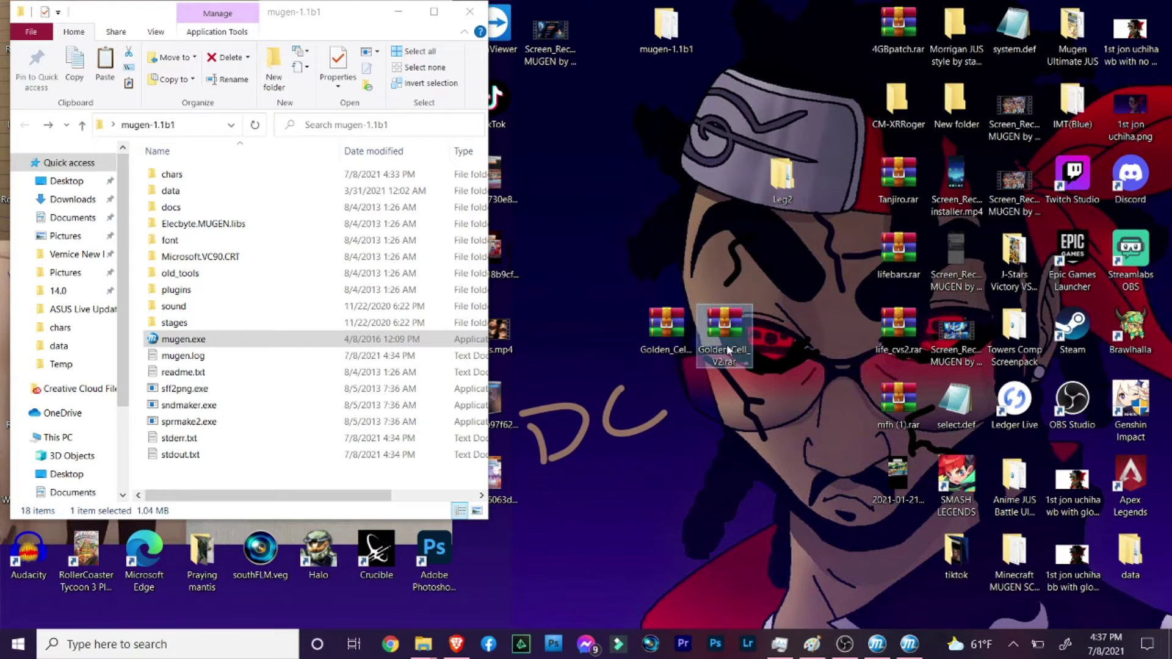
pyautogui.click(669, 342)
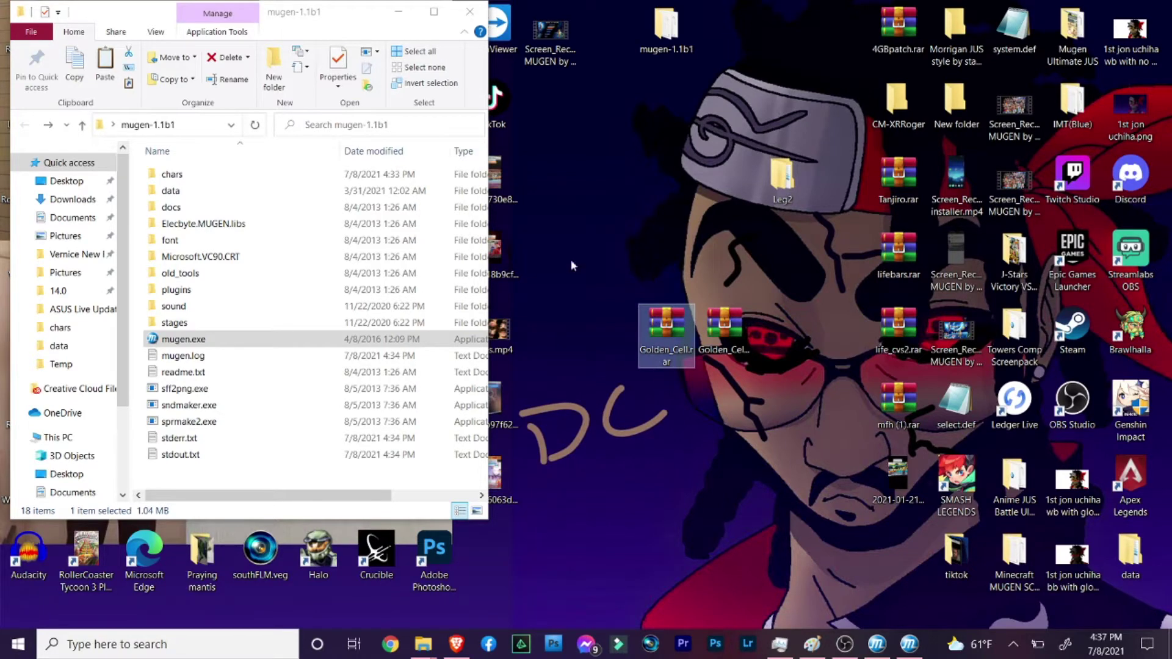
pyautogui.doubleClick(214, 176)
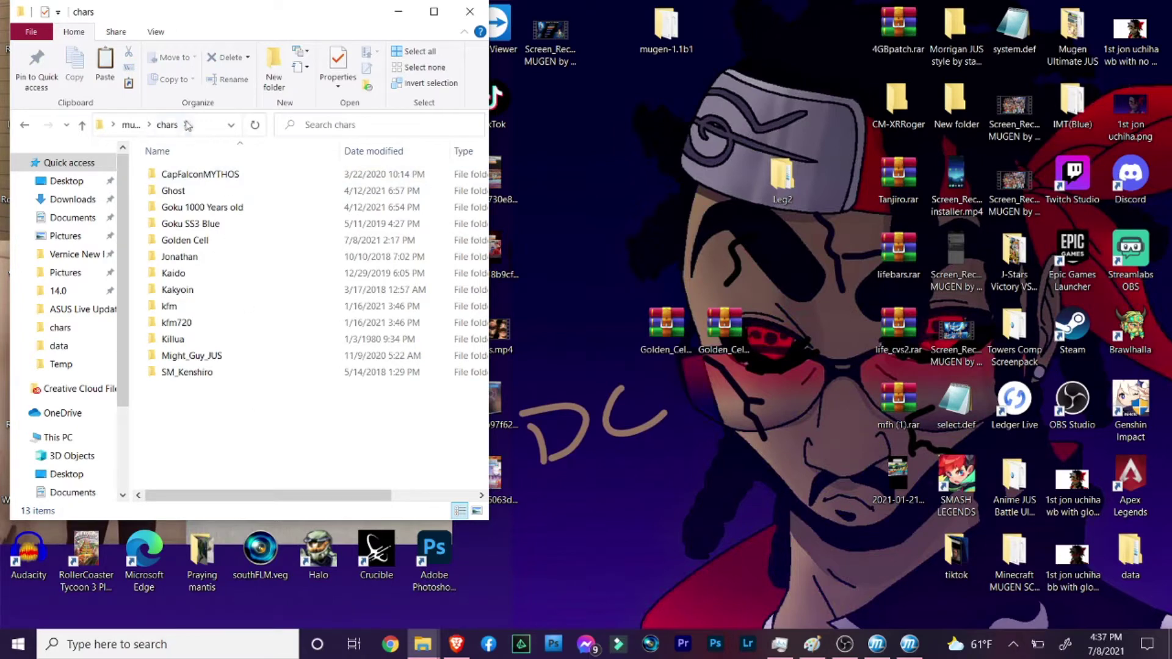
pyautogui.moveTo(242, 415); pyautogui.dragTo(196, 194)
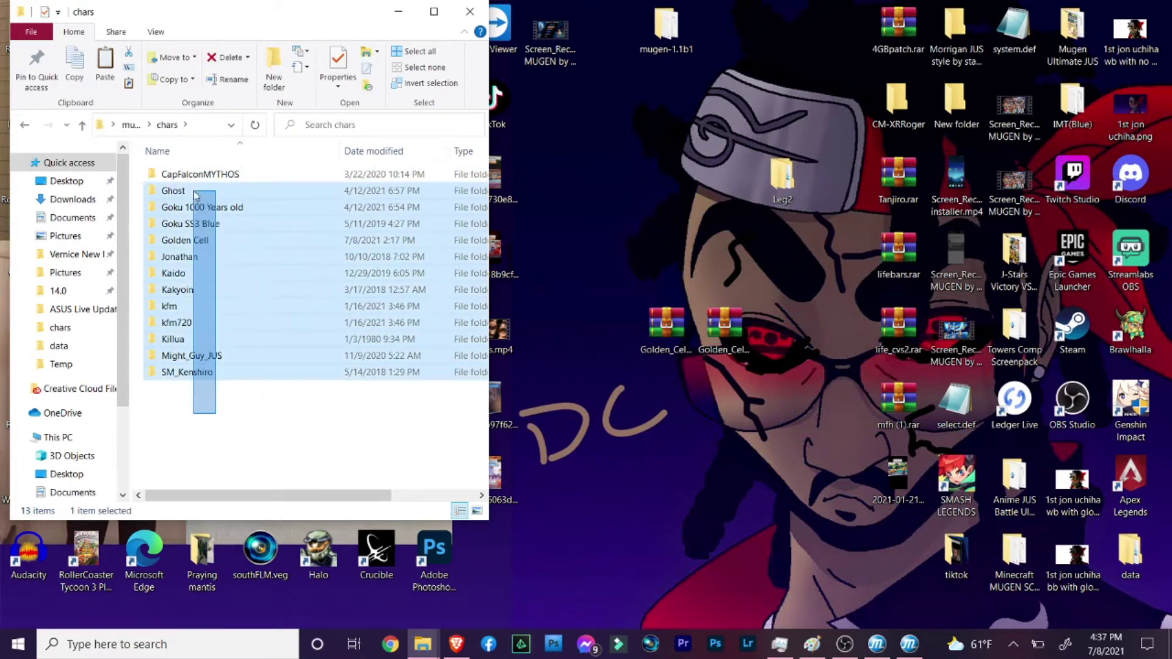
pyautogui.click(223, 403)
pyautogui.click(206, 240)
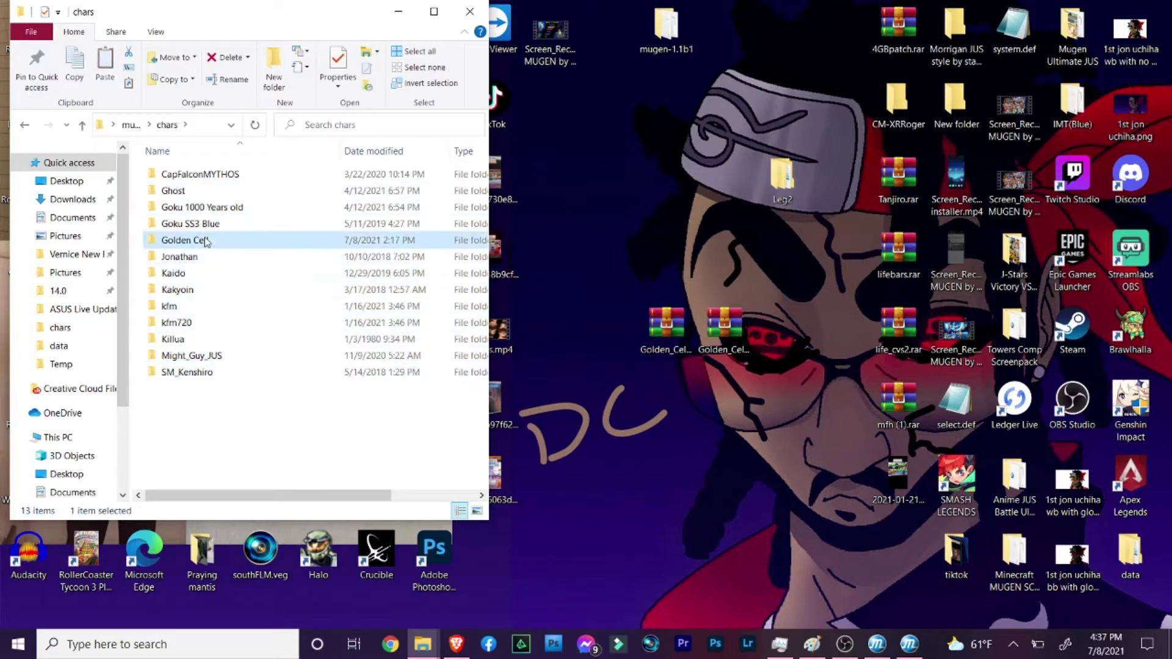
pyautogui.moveTo(206, 241)
pyautogui.mouseDown()
pyautogui.moveTo(229, 257)
pyautogui.moveTo(227, 244)
pyautogui.mouseUp()
# Step: Open Golden_Cell.rar and try to copy its Golden Cell folder into chars, cancelling the file replacement
pyautogui.doubleClick(661, 339)
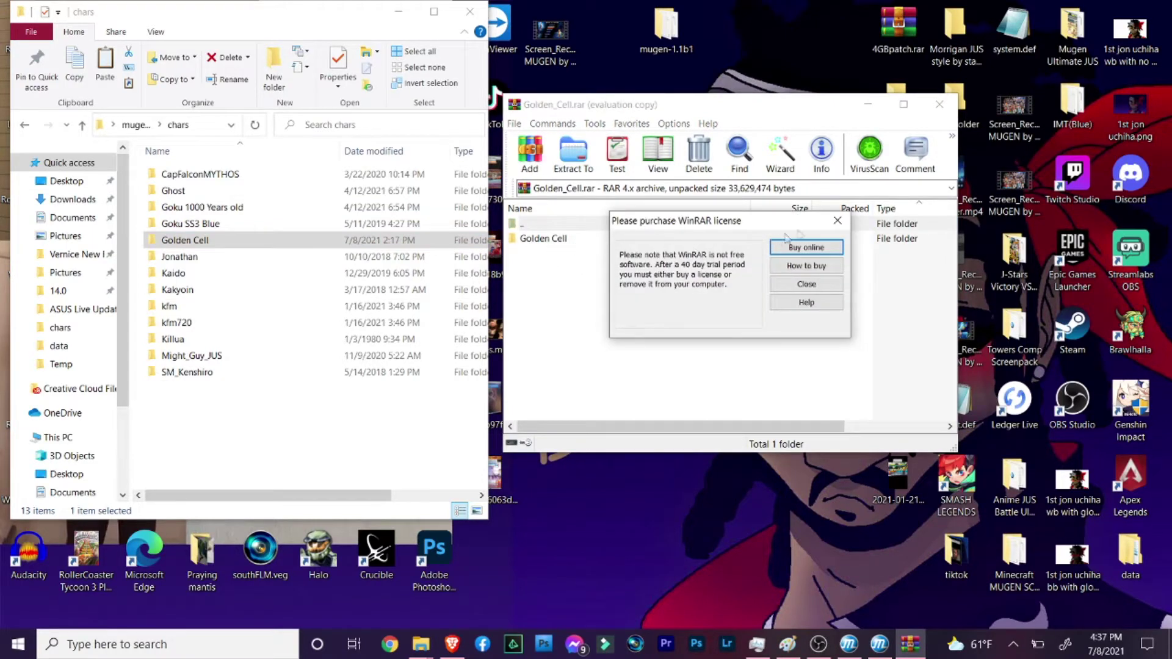
pyautogui.click(824, 225)
pyautogui.moveTo(556, 242); pyautogui.dragTo(299, 422)
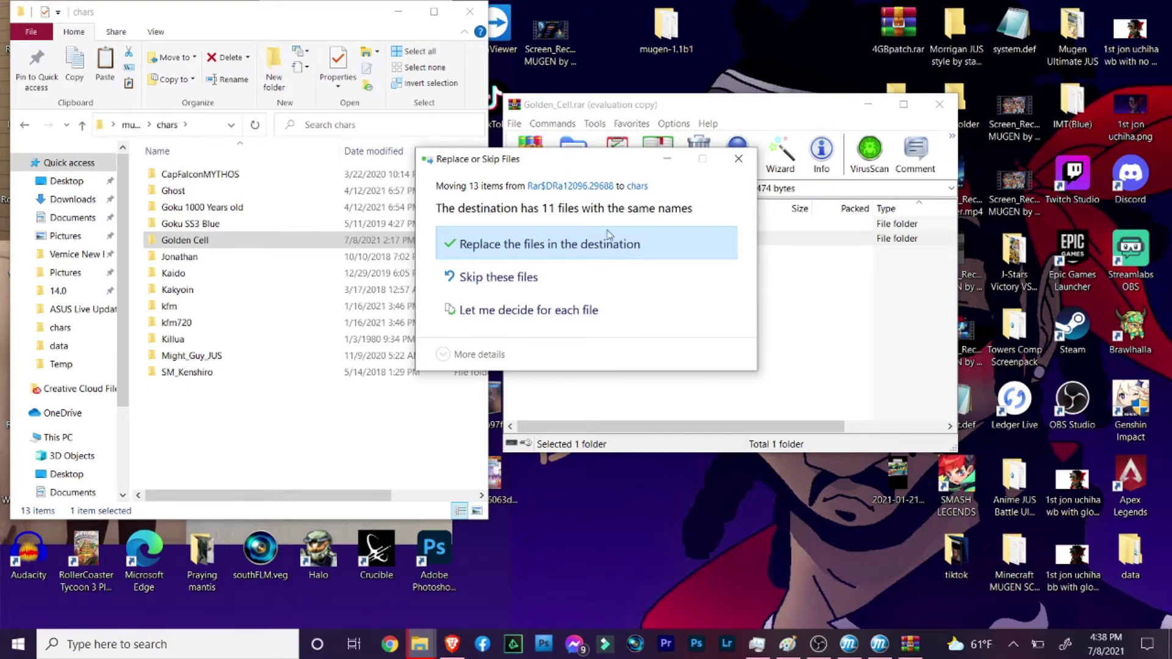
pyautogui.click(738, 159)
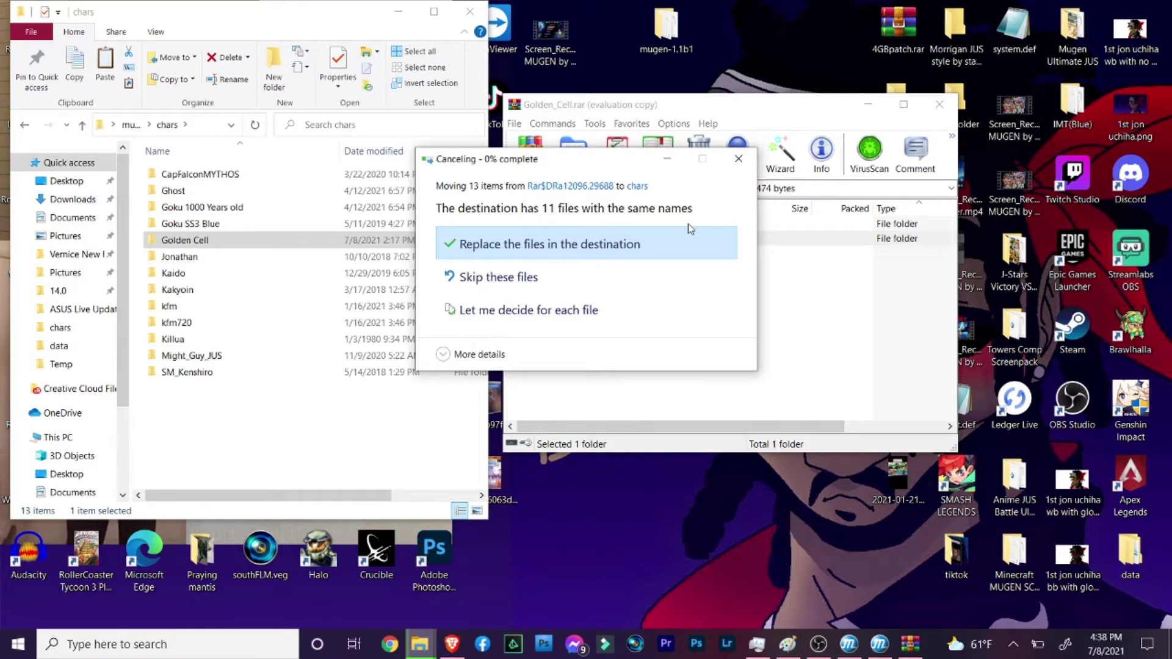
# Step: Rename the Golden Cell folder inside the archive to Golden Cell2 and copy it into the chars folder, closing the archive
pyautogui.click(553, 241)
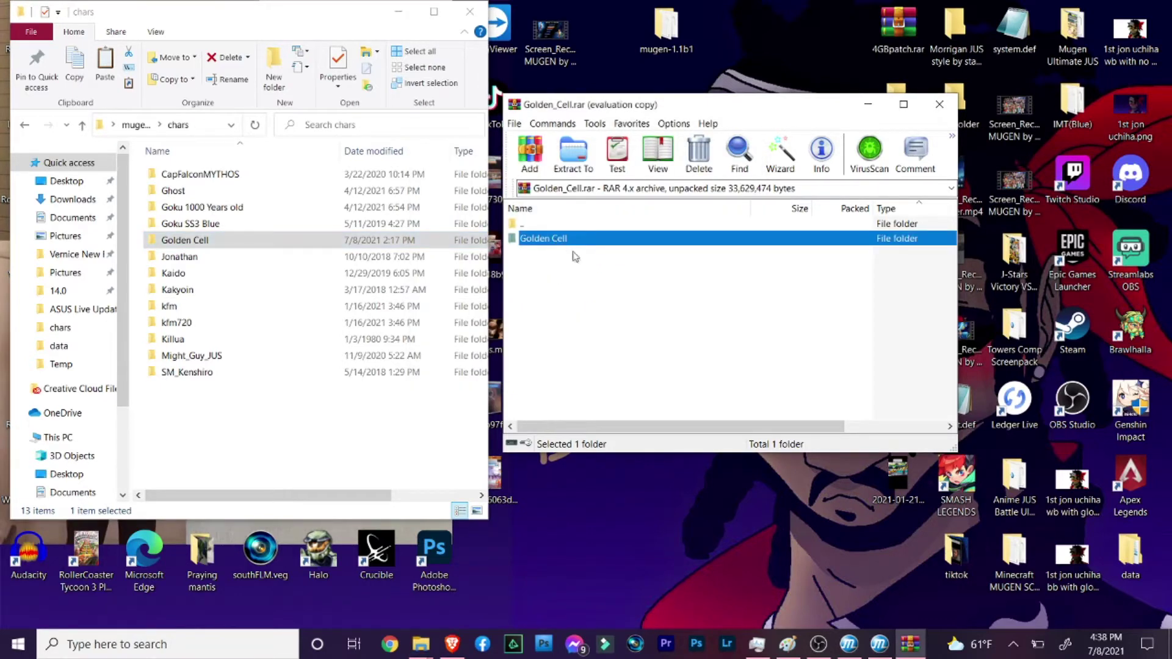
pyautogui.click(575, 239)
pyautogui.rightClick(583, 247)
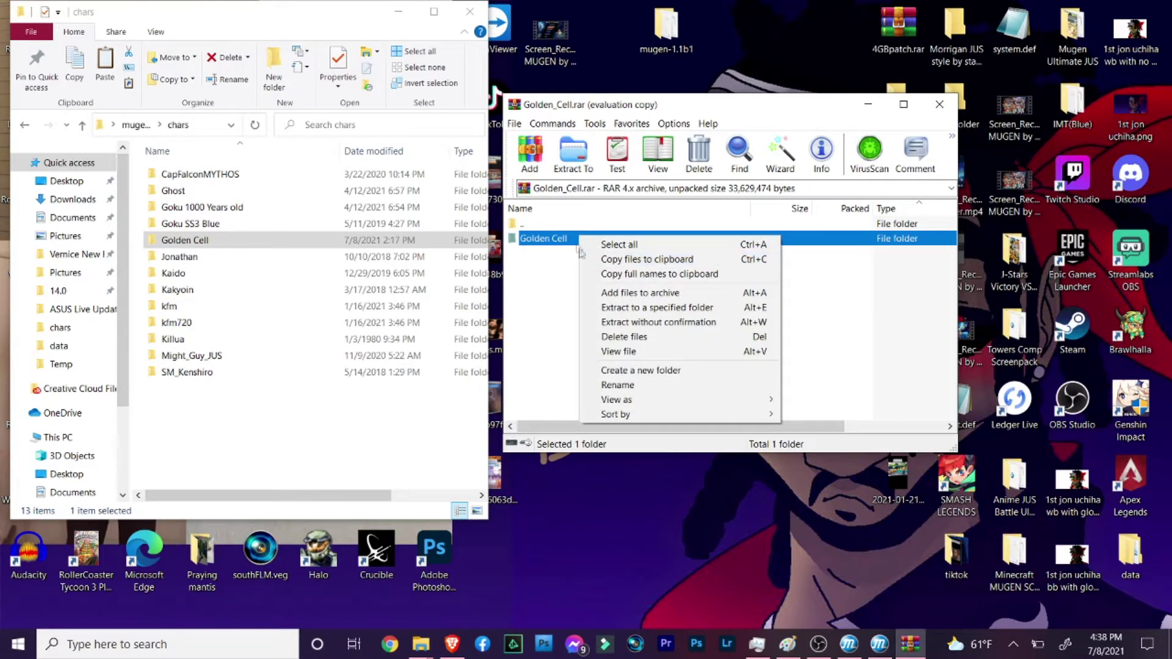
pyautogui.click(618, 385)
pyautogui.click(571, 239)
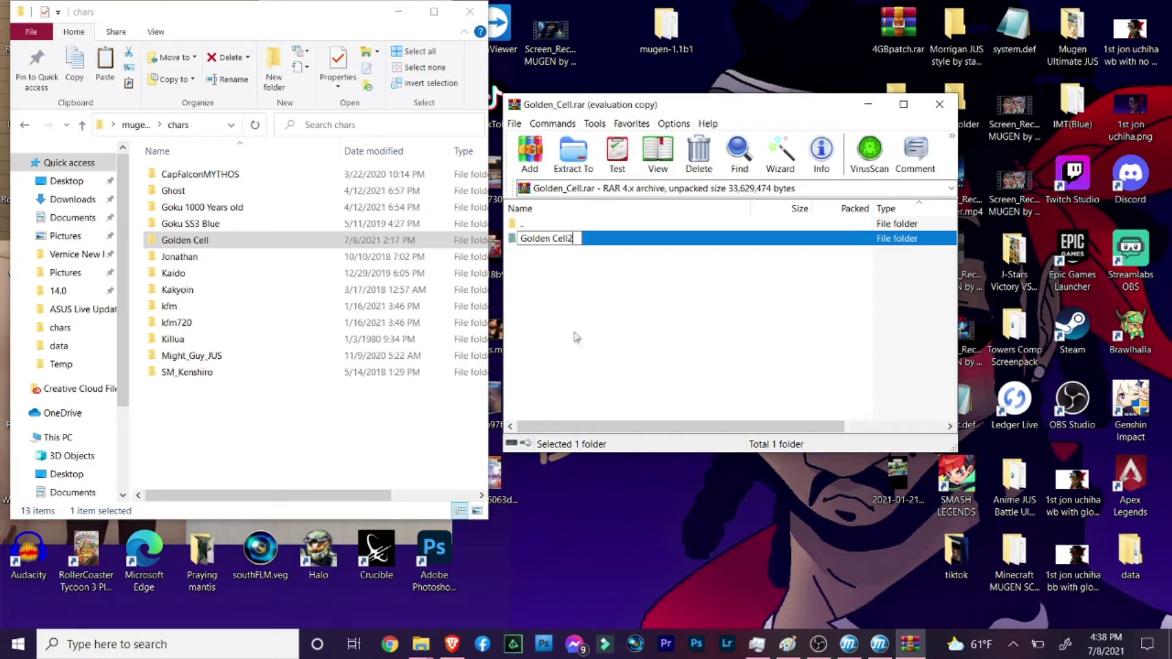
pyautogui.press('Return')
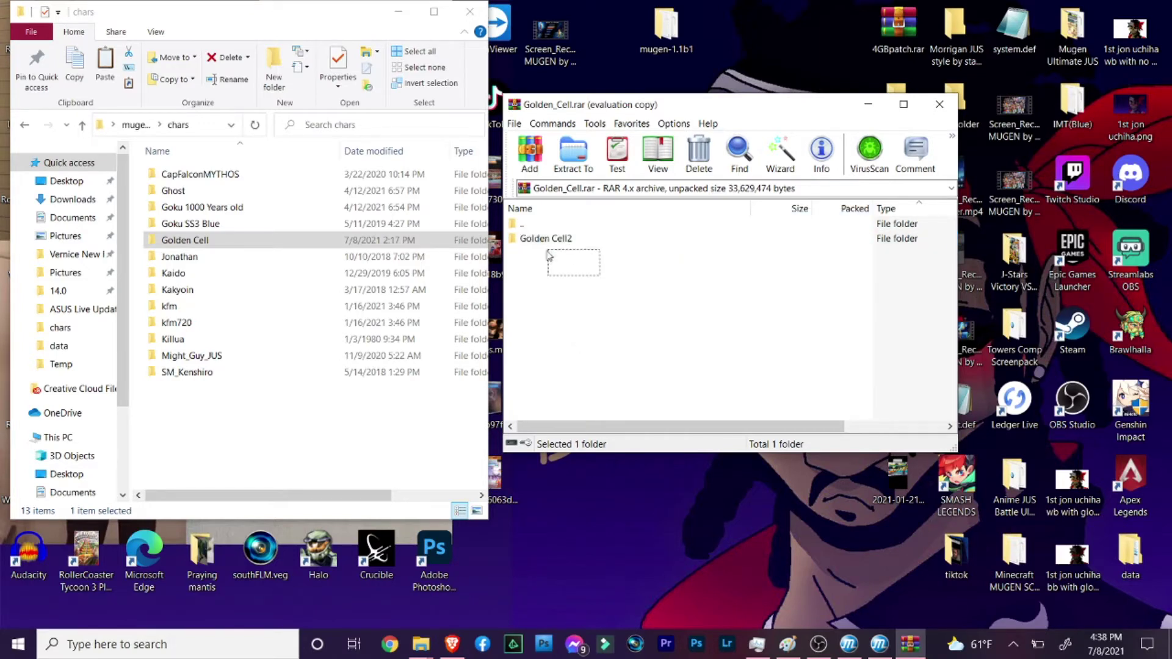
pyautogui.moveTo(585, 244); pyautogui.dragTo(386, 422)
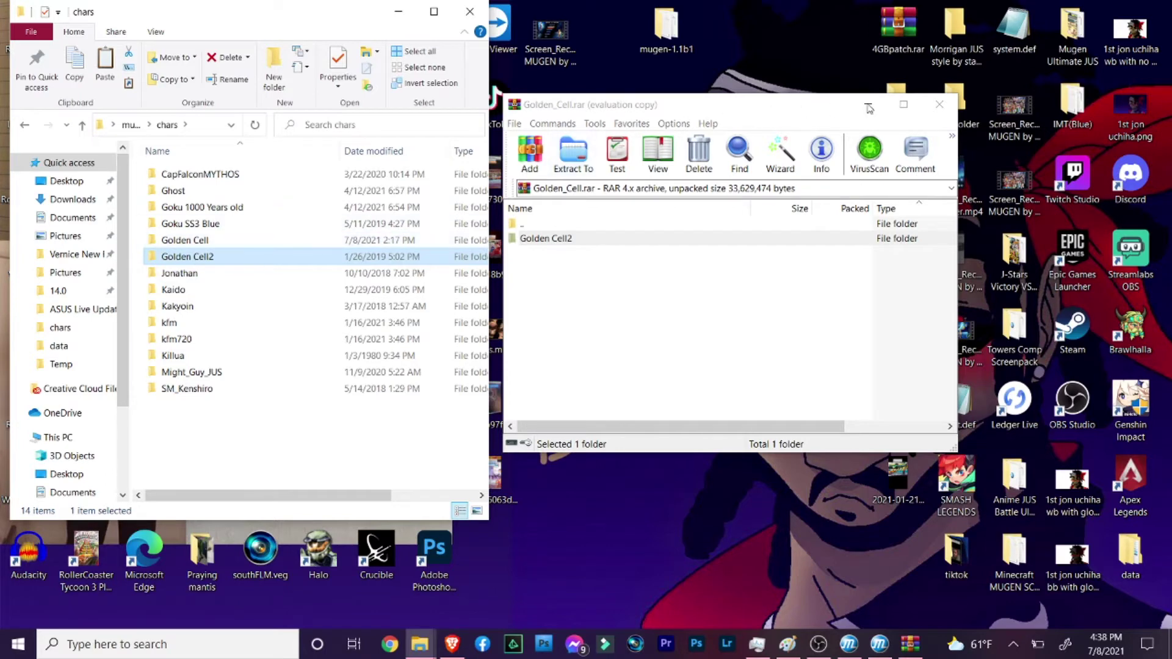
pyautogui.click(938, 105)
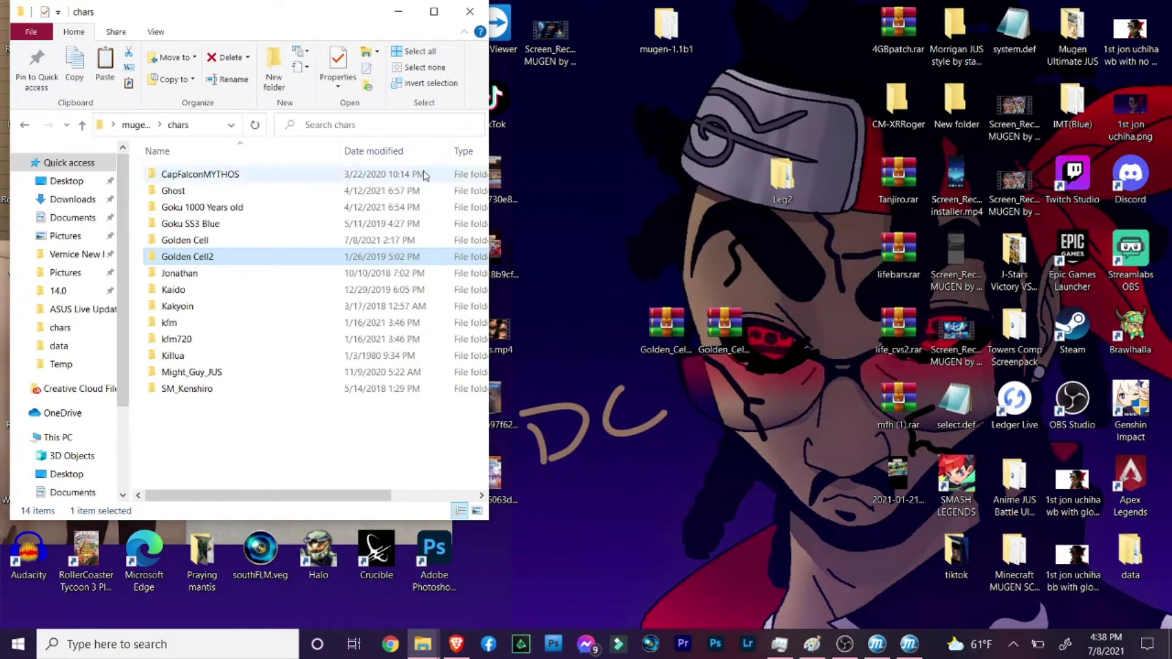
# Step: Open select.def from the data folder of mugen-1.1b1 at its character list
pyautogui.click(25, 126)
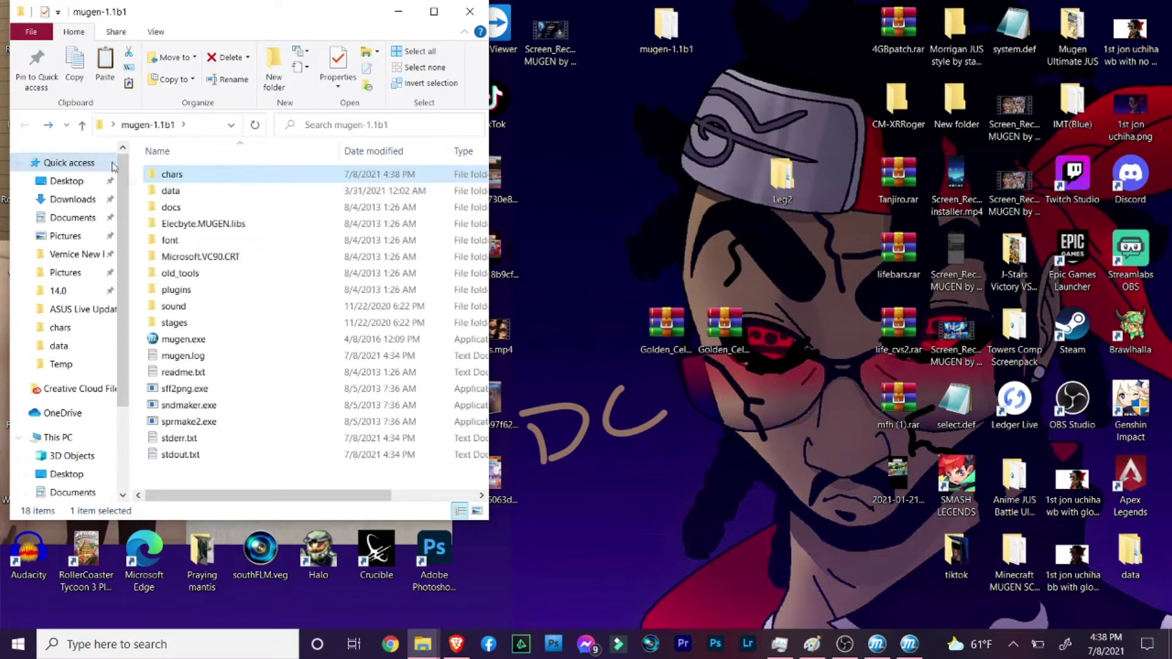
pyautogui.doubleClick(180, 192)
pyautogui.scroll(-3, 191, 201)
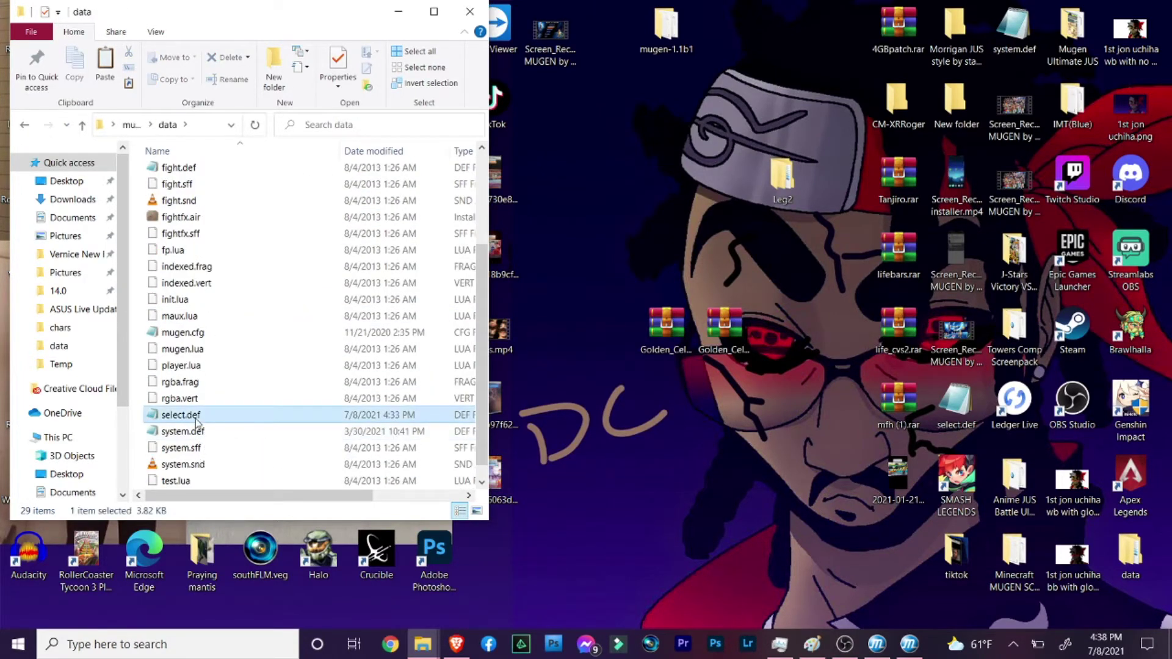
pyautogui.doubleClick(183, 415)
pyautogui.scroll(-10, 439, 294)
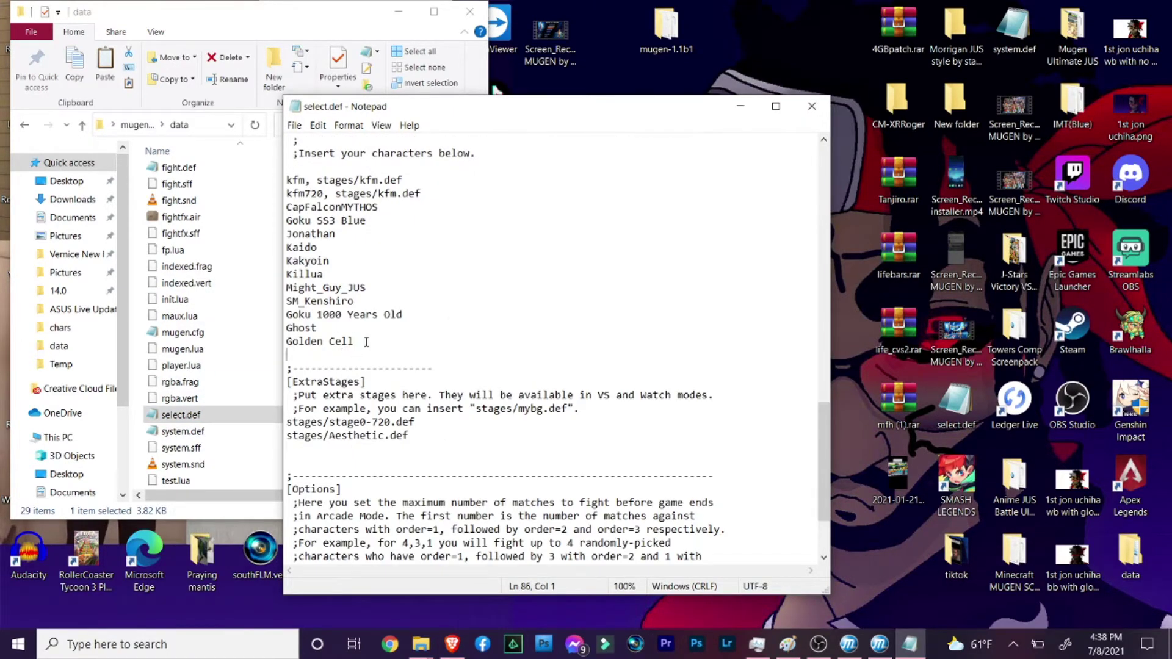
# Step: Add the line "Golden Cell2/Golden Cell" below Golden Cell in the character list and save select.def
pyautogui.moveTo(367, 341); pyautogui.dragTo(284, 341)
pyautogui.click(301, 357)
pyautogui.write('Golden Cell2/Golden Cell')
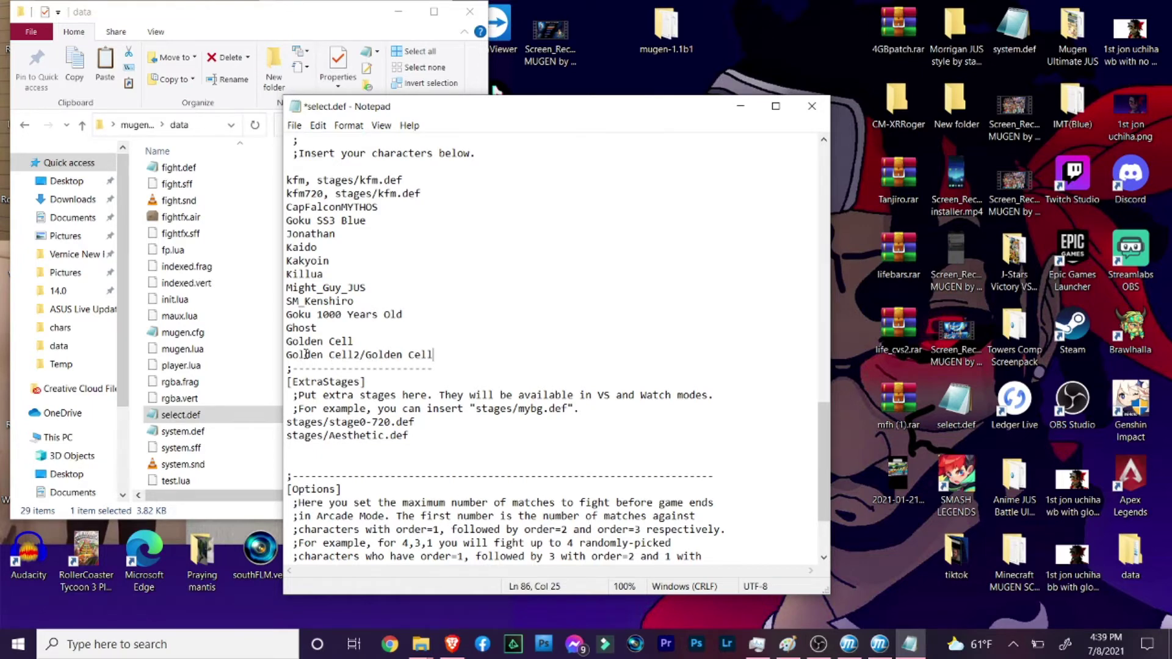
pyautogui.moveTo(289, 355); pyautogui.dragTo(365, 356)
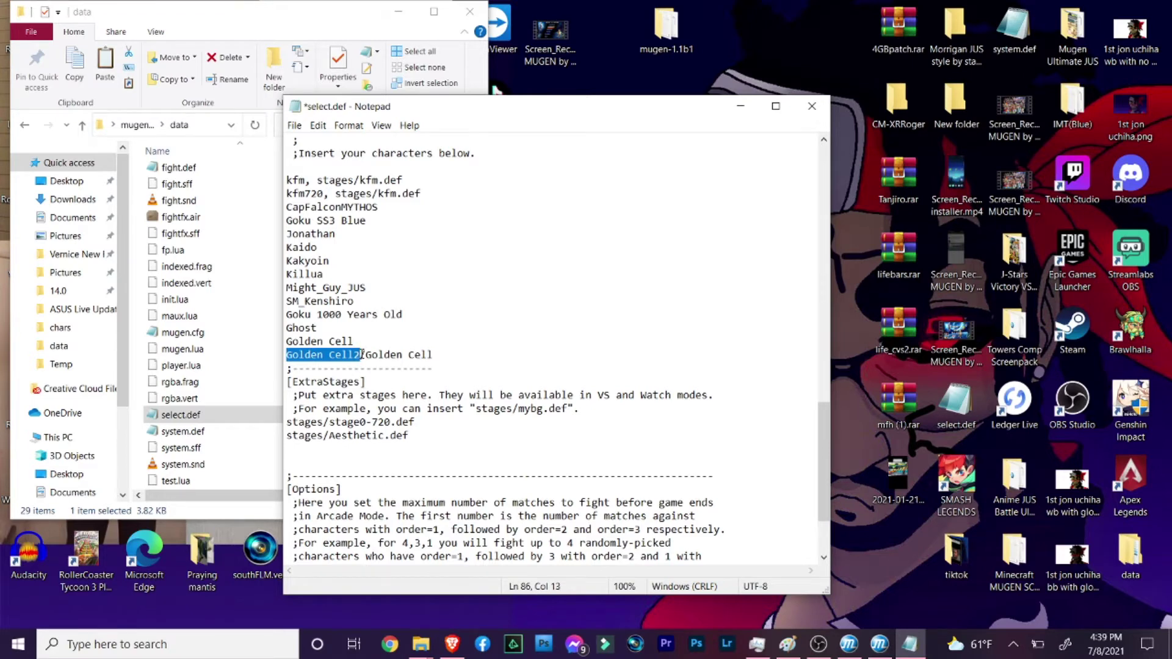
pyautogui.moveTo(365, 355); pyautogui.dragTo(420, 359)
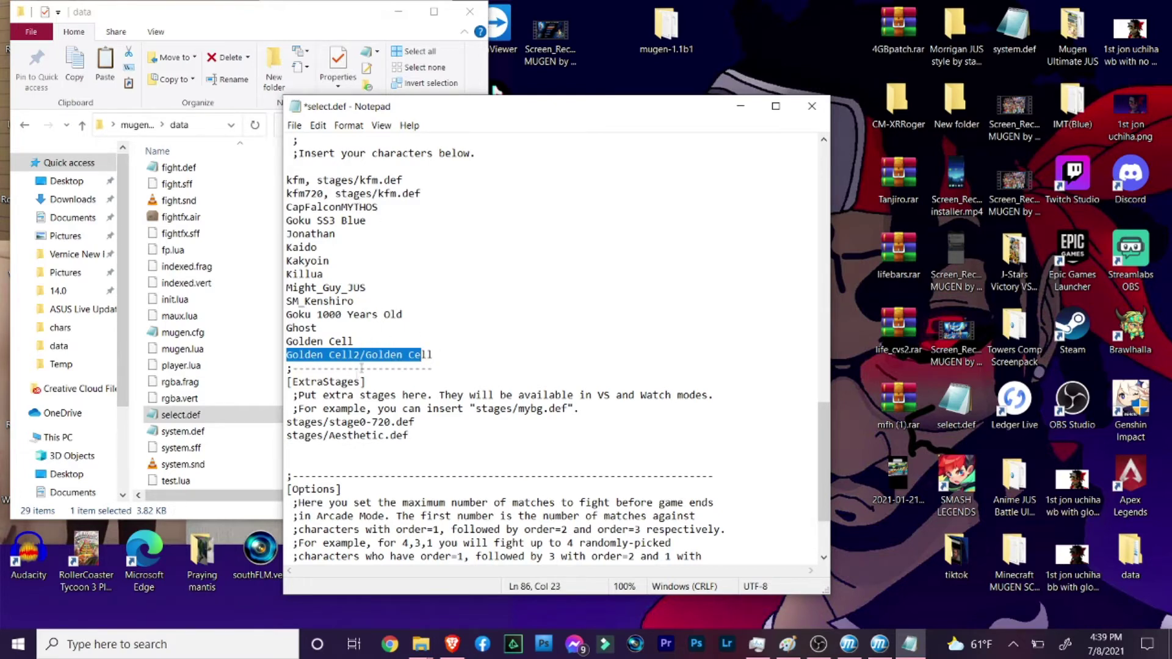
pyautogui.click(357, 344)
pyautogui.moveTo(287, 356); pyautogui.dragTo(439, 354)
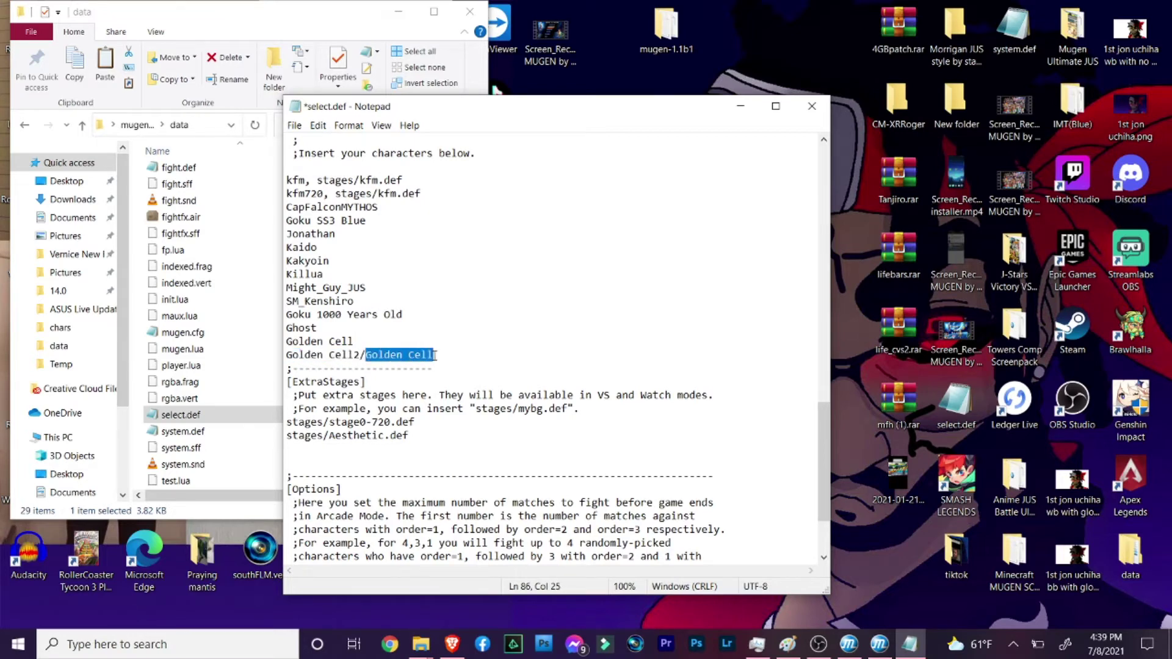
pyautogui.click(443, 354)
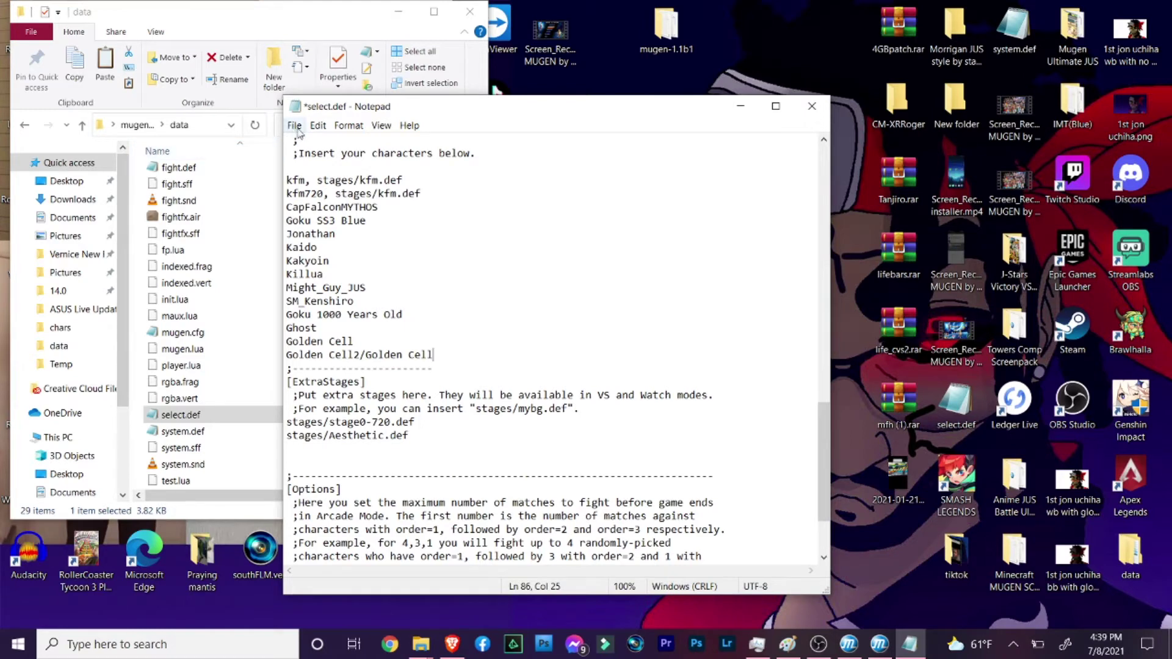
pyautogui.click(295, 125)
pyautogui.click(315, 185)
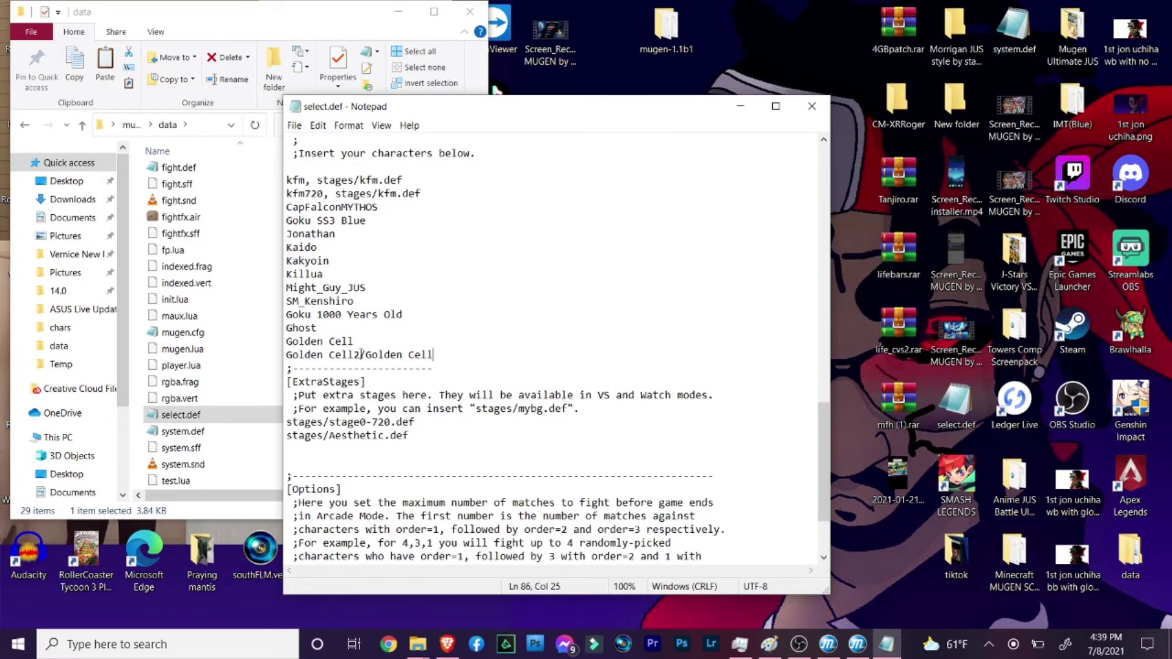
# Step: Review both parts of the Golden Cell2/Golden Cell entry and minimize the text file
pyautogui.moveTo(364, 354); pyautogui.dragTo(448, 352)
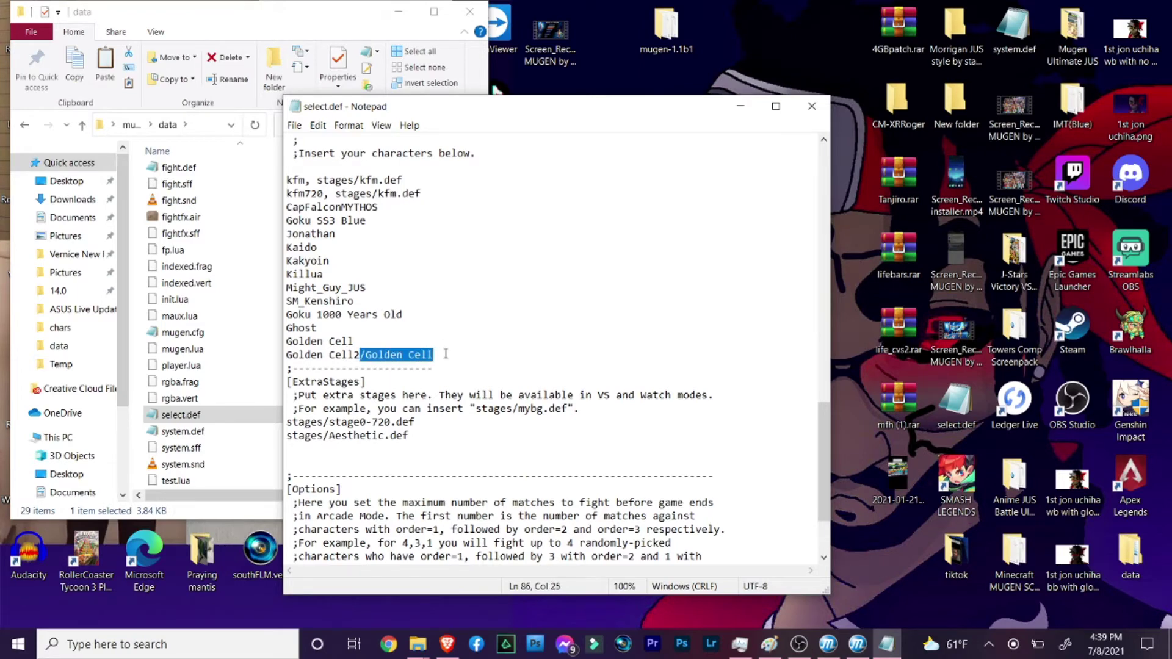
pyautogui.moveTo(358, 357); pyautogui.dragTo(285, 355)
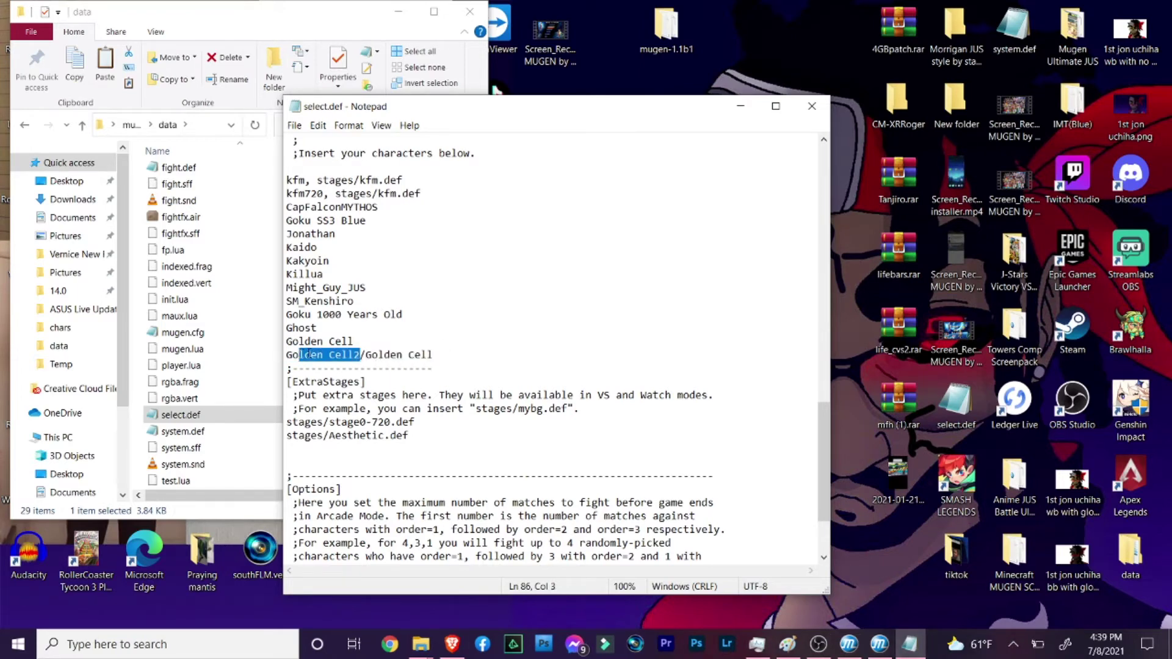
pyautogui.click(430, 314)
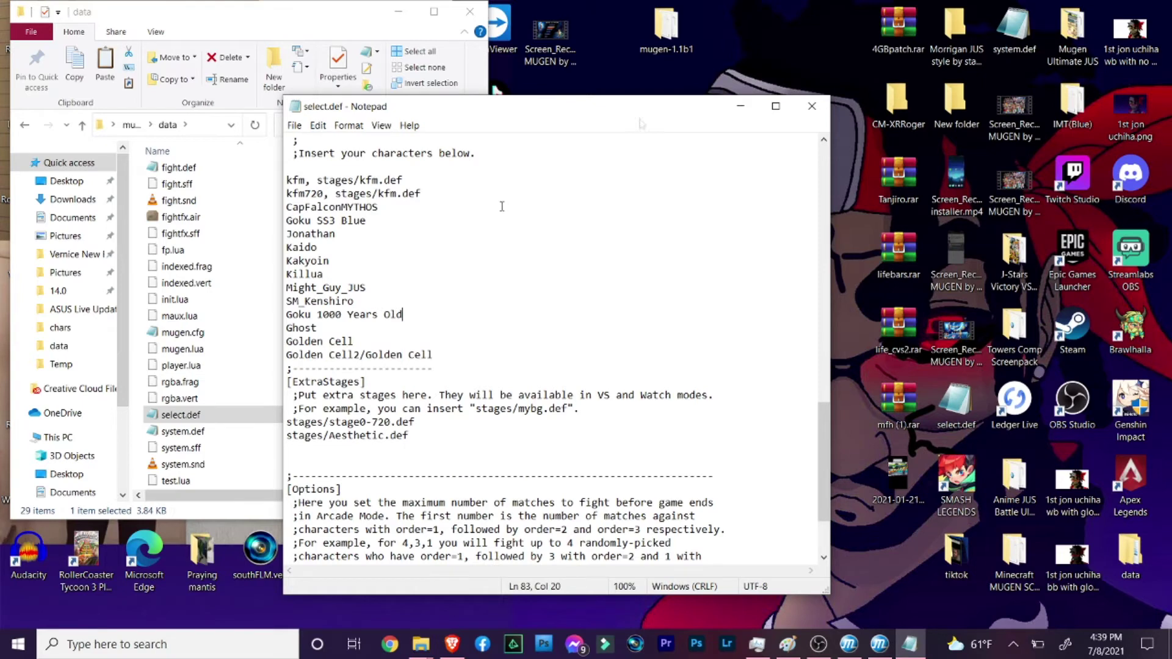
pyautogui.click(749, 115)
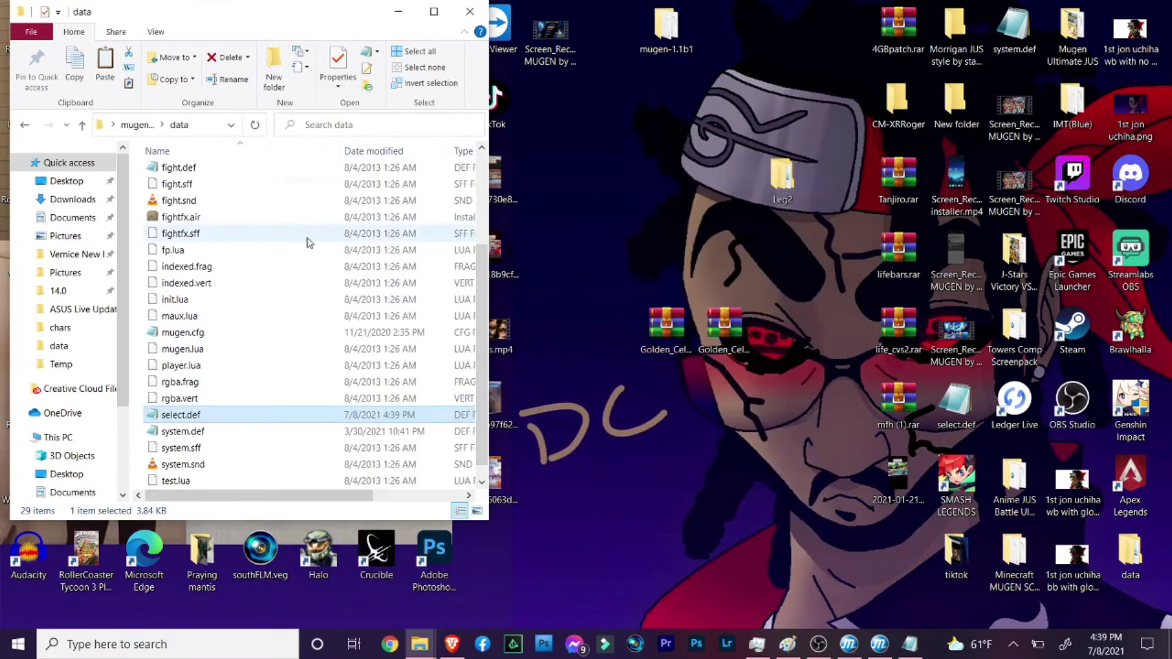
# Step: Close the old game instance and relaunch mugen.exe from the mugen-1.1b1 folder
pyautogui.hotkey('alt', 'Left')
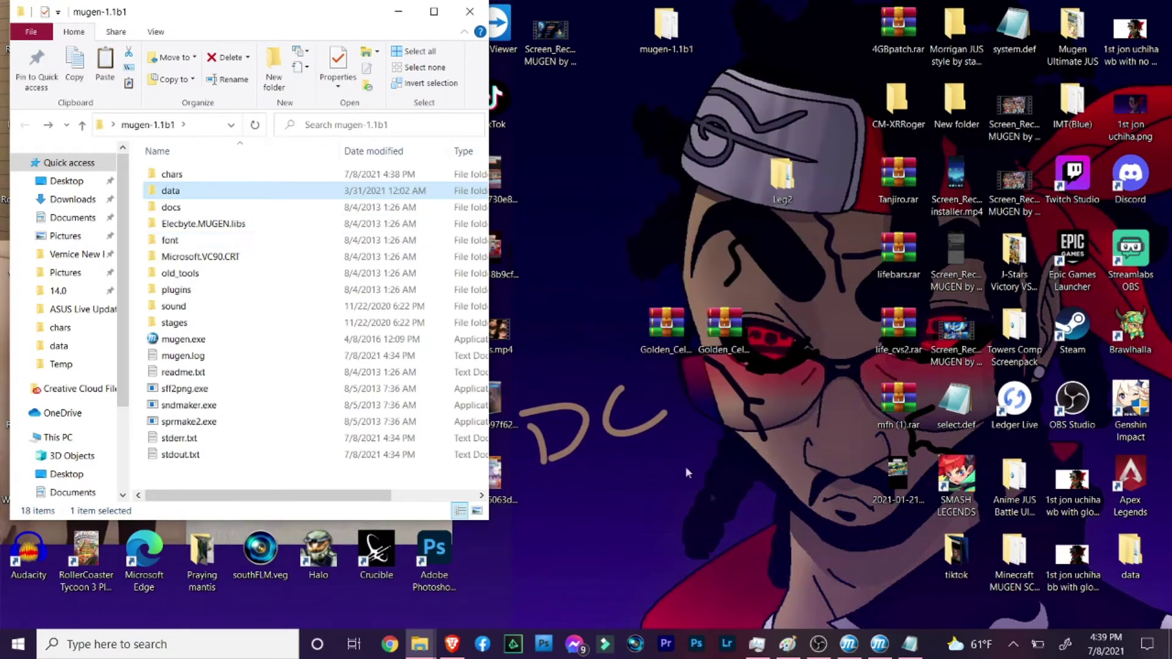
pyautogui.click(879, 644)
pyautogui.hotkey('alt', 'F4')
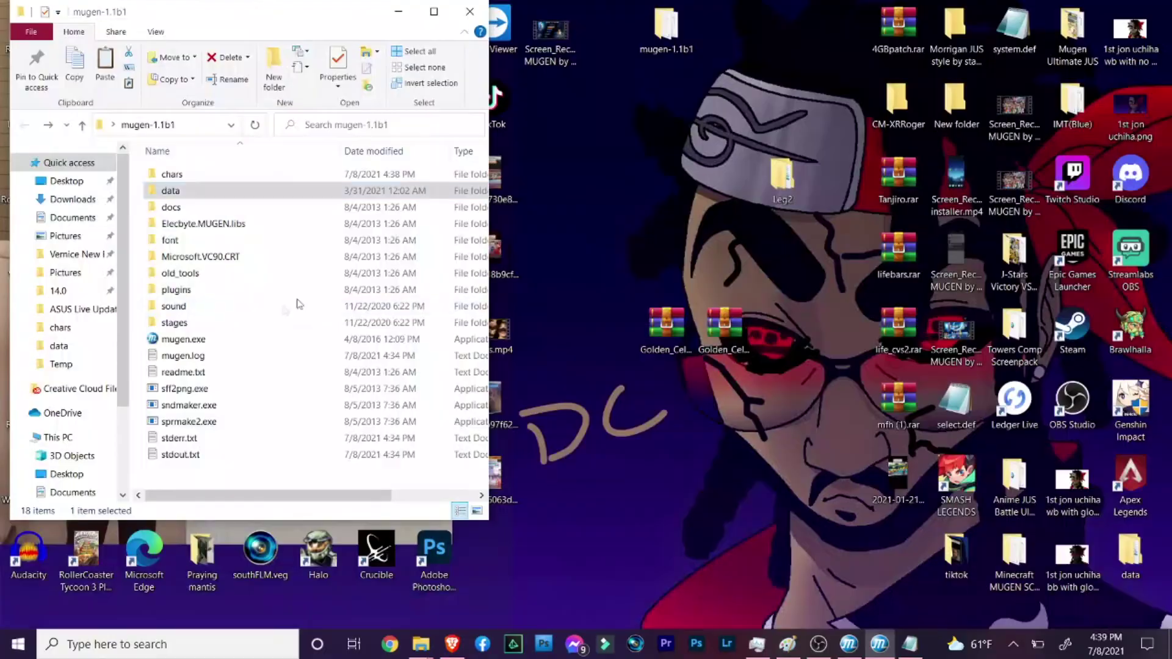
pyautogui.click(197, 342)
pyautogui.click(197, 340)
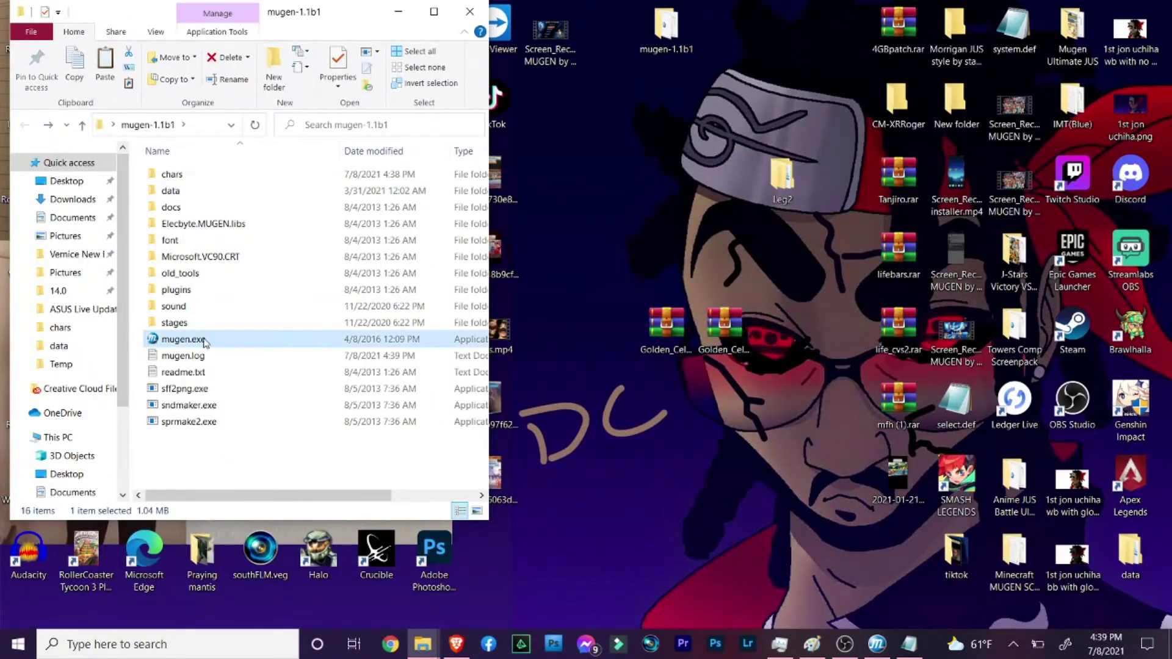
pyautogui.click(270, 344)
pyautogui.doubleClick(270, 342)
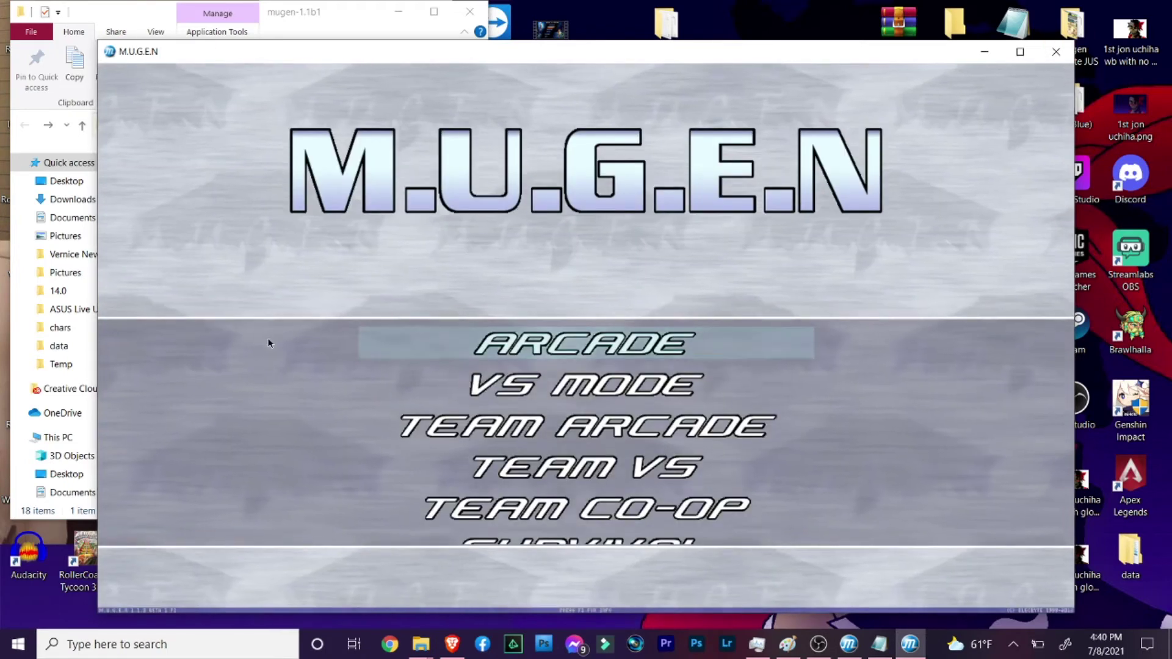
# Step: Enter Watch mode from the game's main menu to check the updated character roster
pyautogui.press('Up')
pyautogui.press('Up')
pyautogui.press('Up')
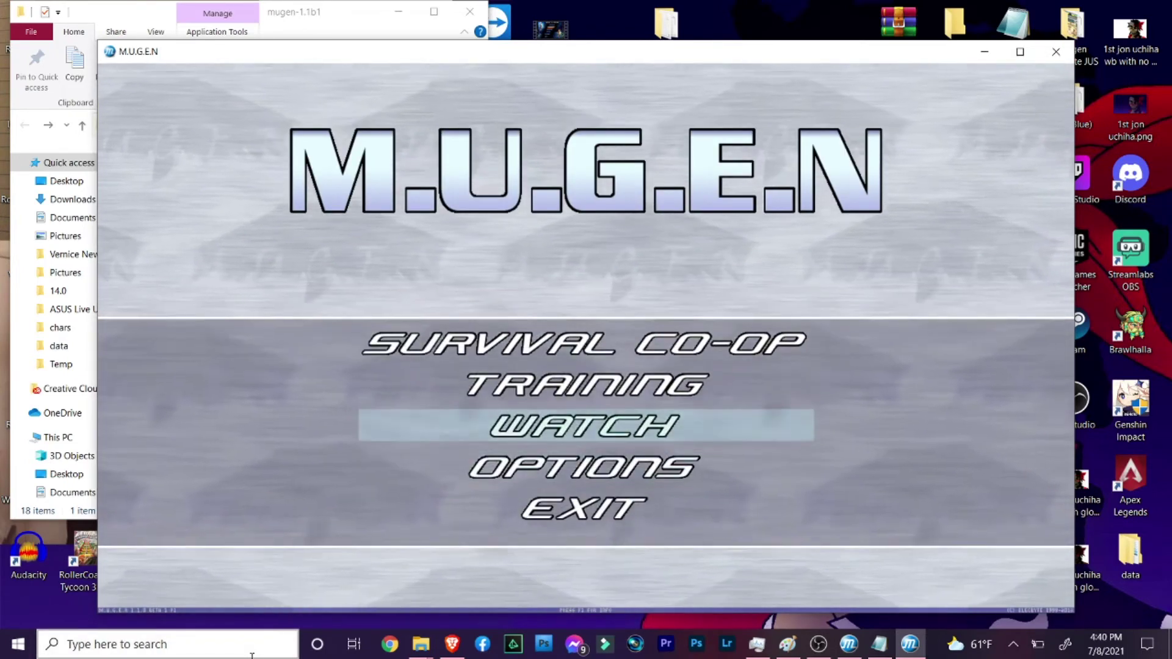
pyautogui.press('Return')
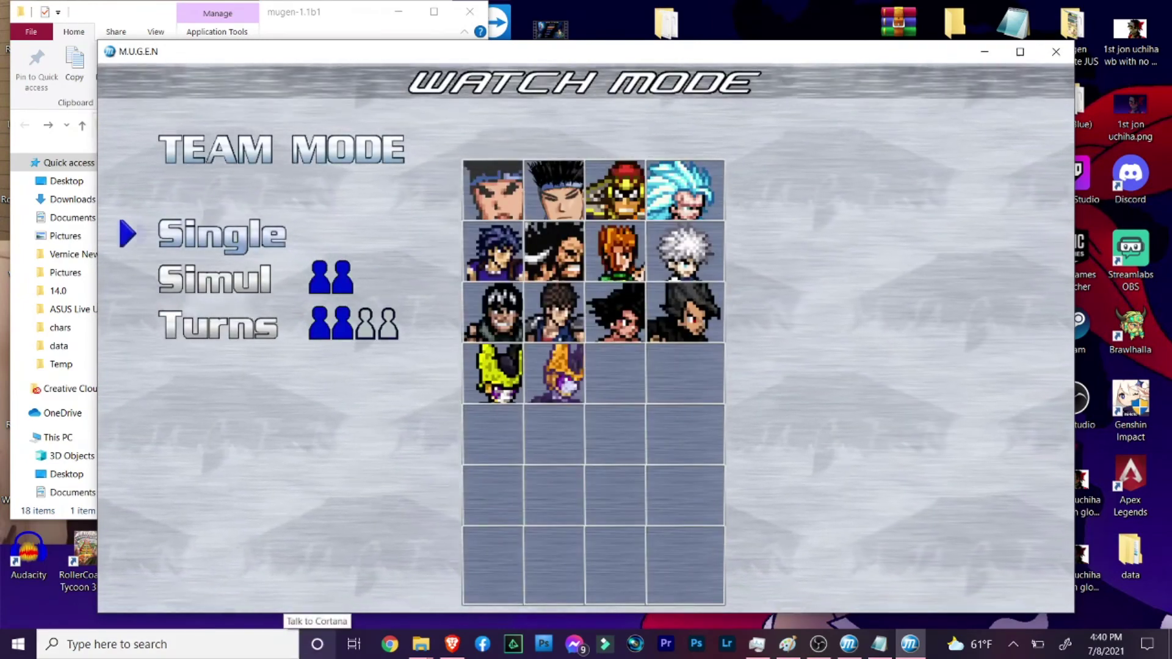
# Step: Choose Single team mode for the first side and pick Golden Cell from the fourth row of the roster
pyautogui.press('Return')
pyautogui.press('Down')
pyautogui.press('Down')
pyautogui.press('Down')
pyautogui.press('Right')
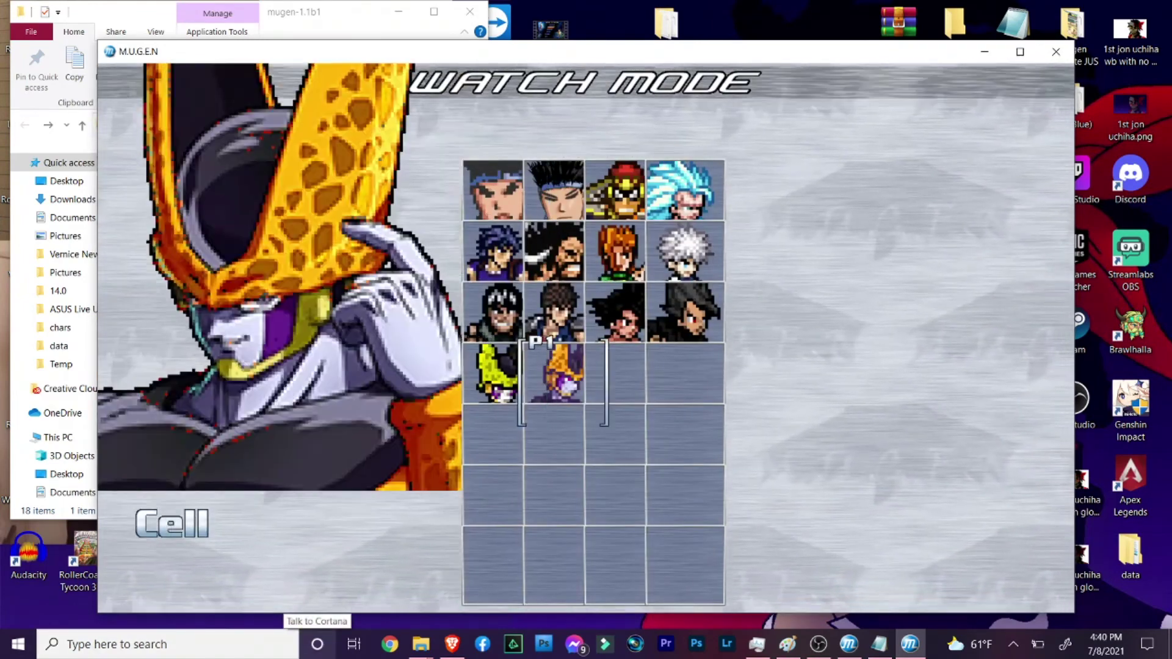
pyautogui.press('Left')
pyautogui.press('Return')
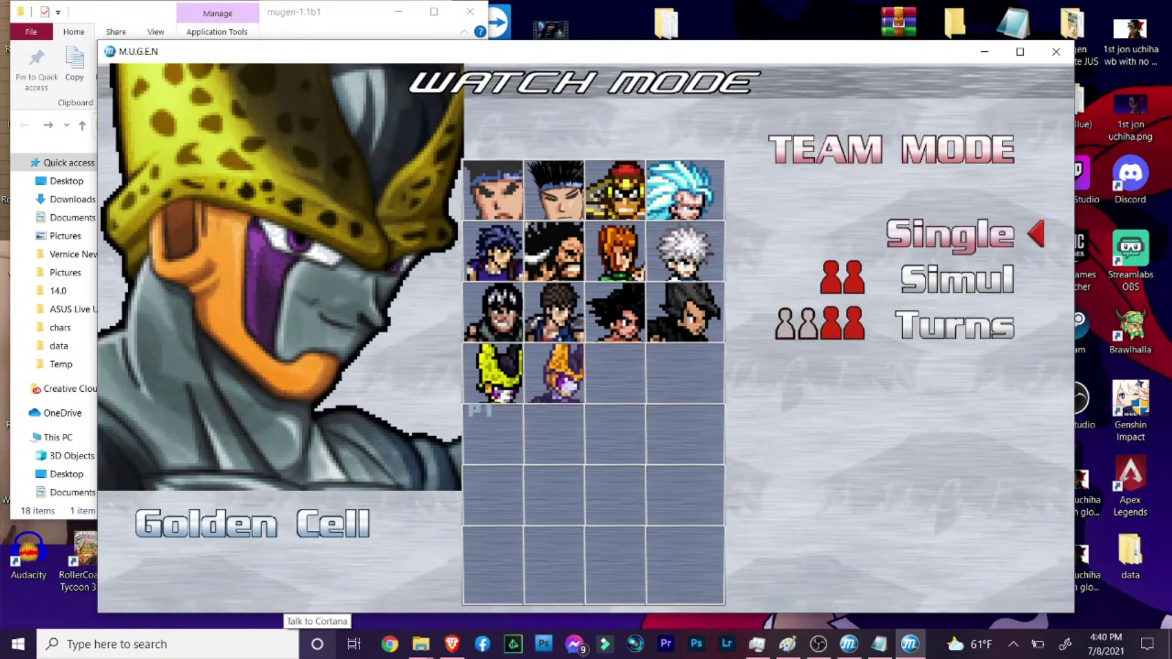
# Step: Choose Single team mode for the opposing side and pick the newly added Cell beside Golden Cell
pyautogui.press('Return')
pyautogui.press('Down')
pyautogui.press('Right')
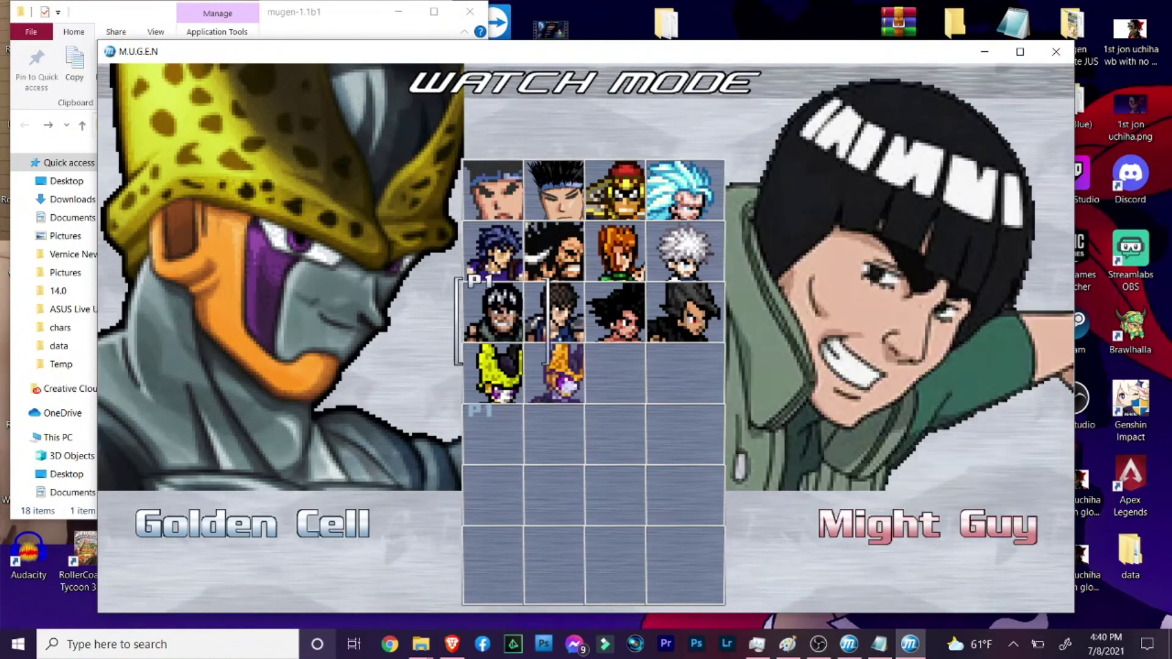
pyautogui.press('Down')
pyautogui.press('Down')
pyautogui.press('Return')
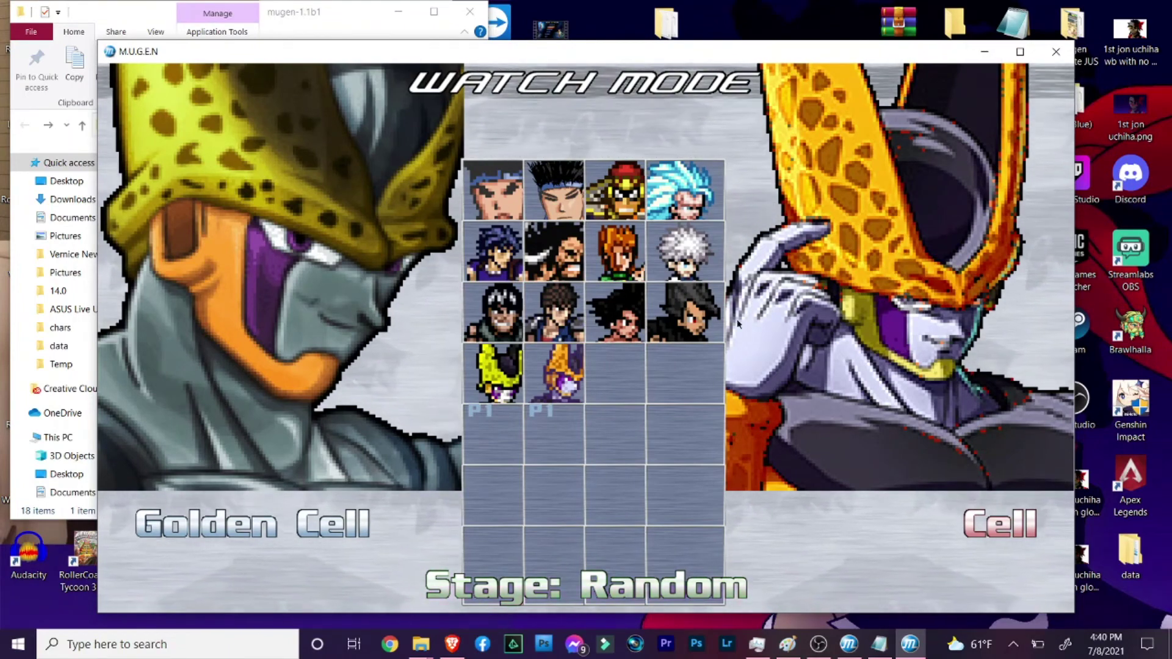
# Step: Select Stage 1: Mountainside Temple and start the match in a maximized game window
pyautogui.press('Right')
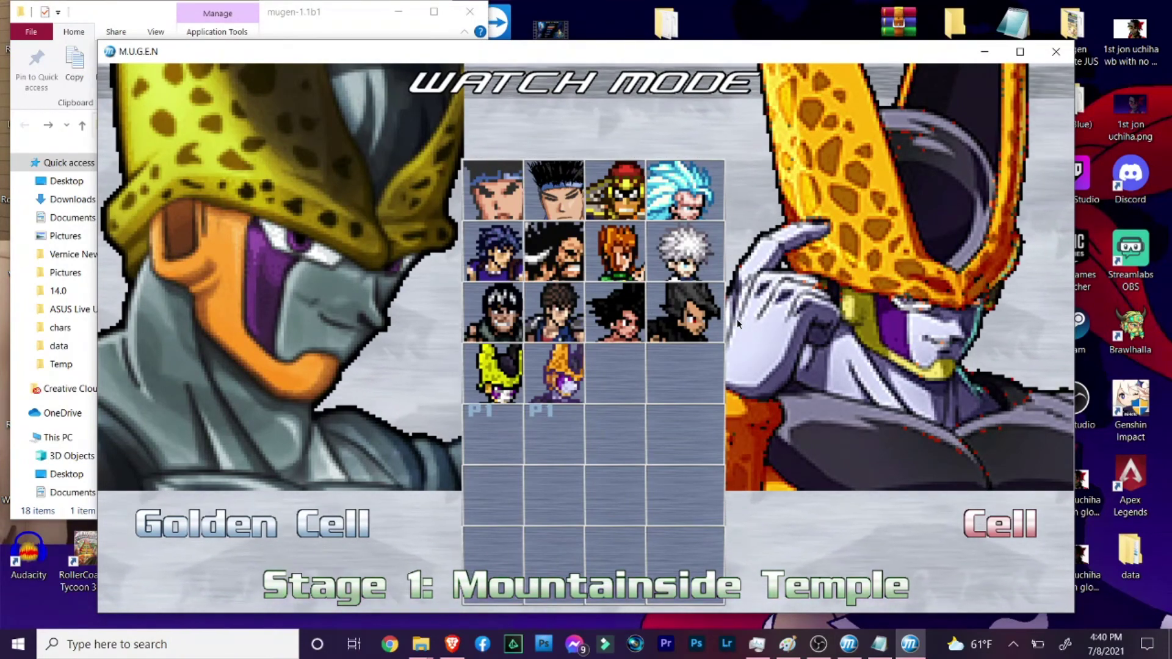
pyautogui.click(1029, 54)
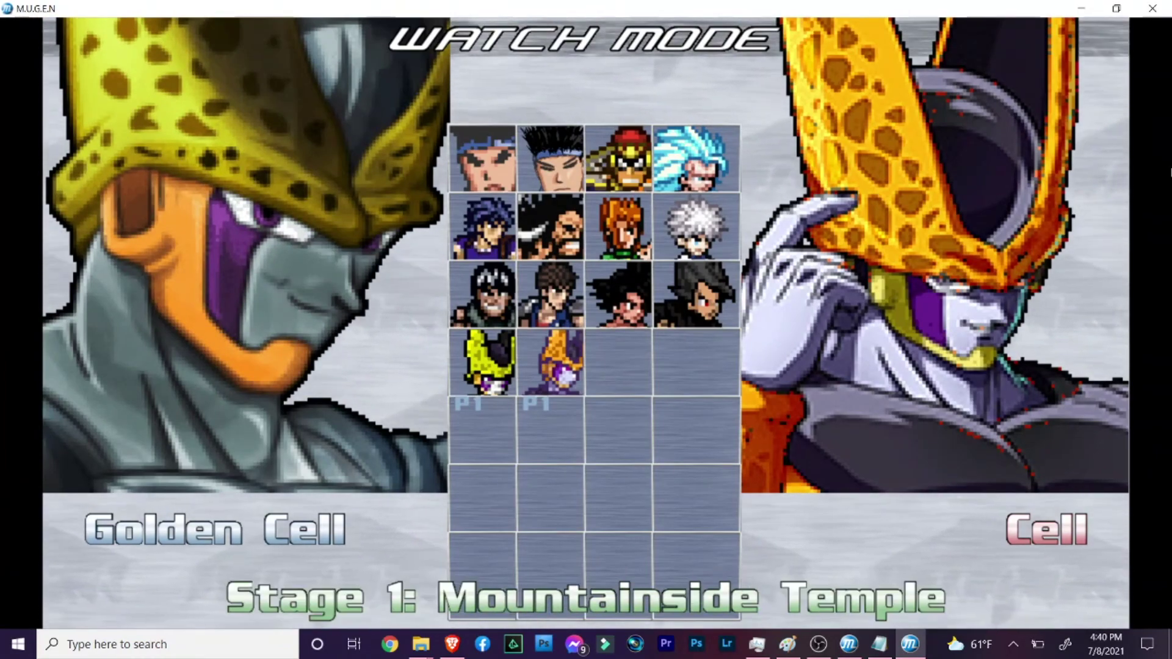
pyautogui.press('Return')
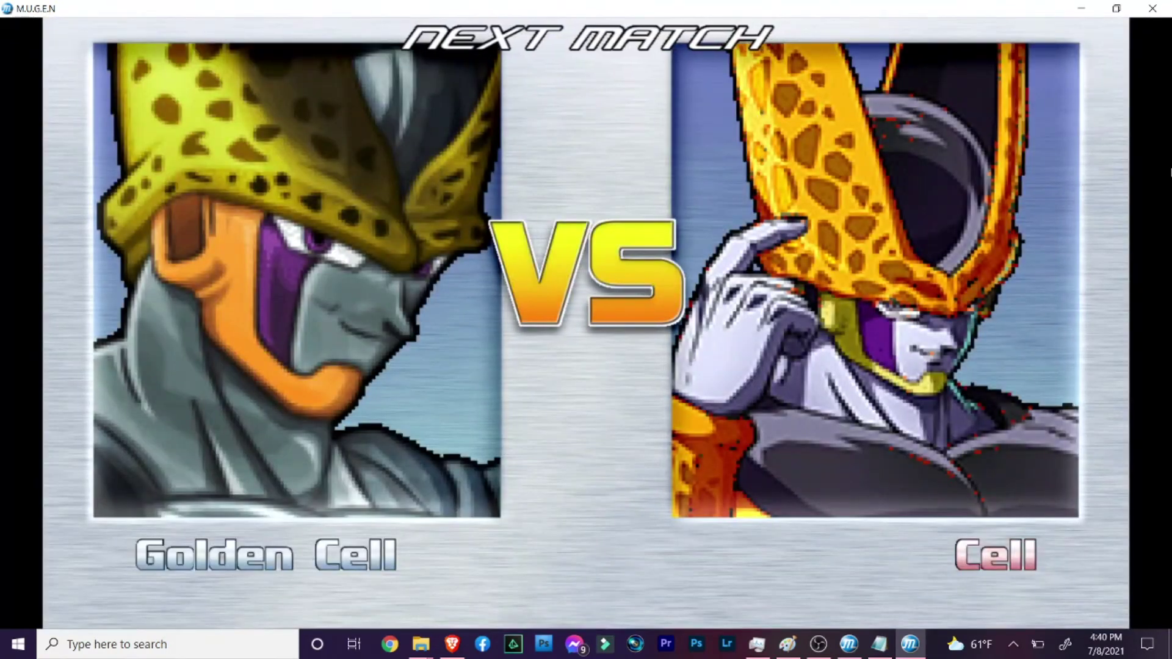